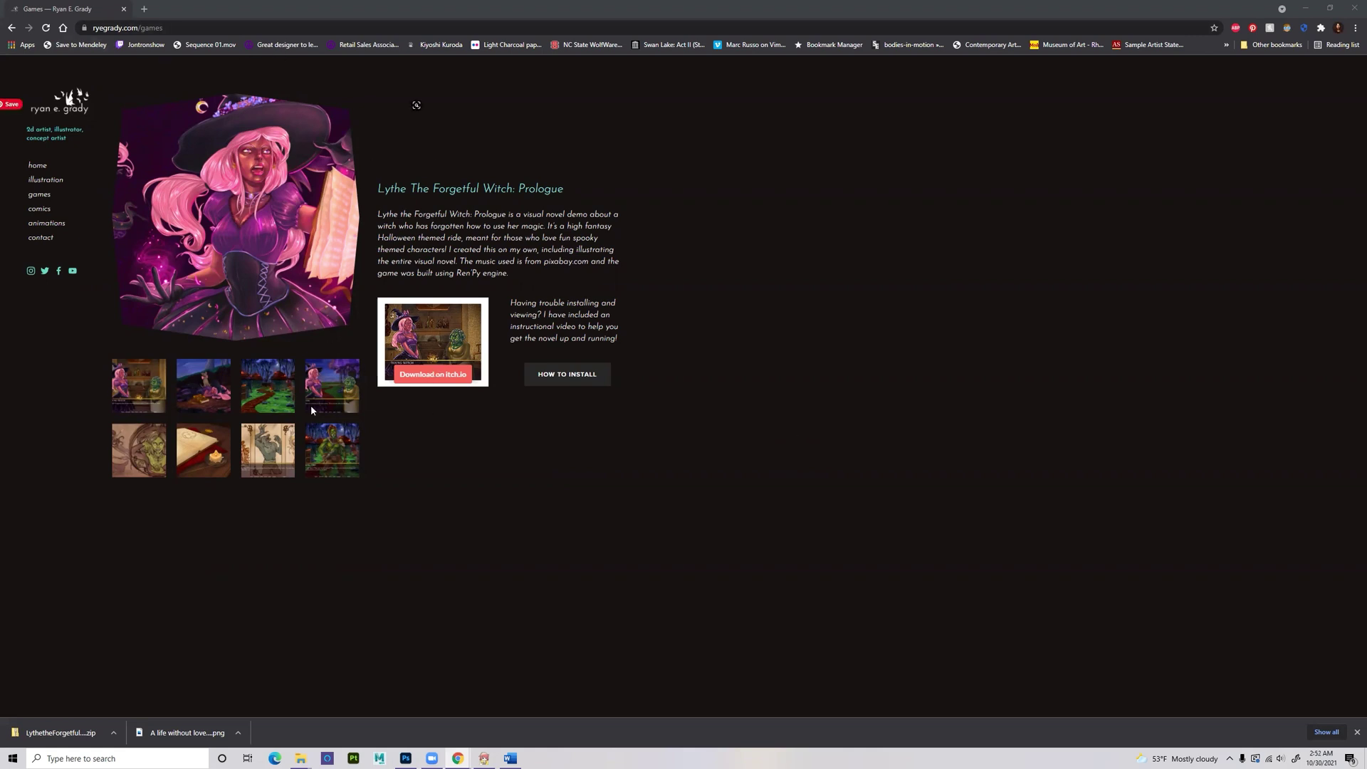
Download LythetheForgetfulWitch-1.0-pc.zip from the game's itch.io page
{"action": "left_click", "coordinate": [436, 375]}
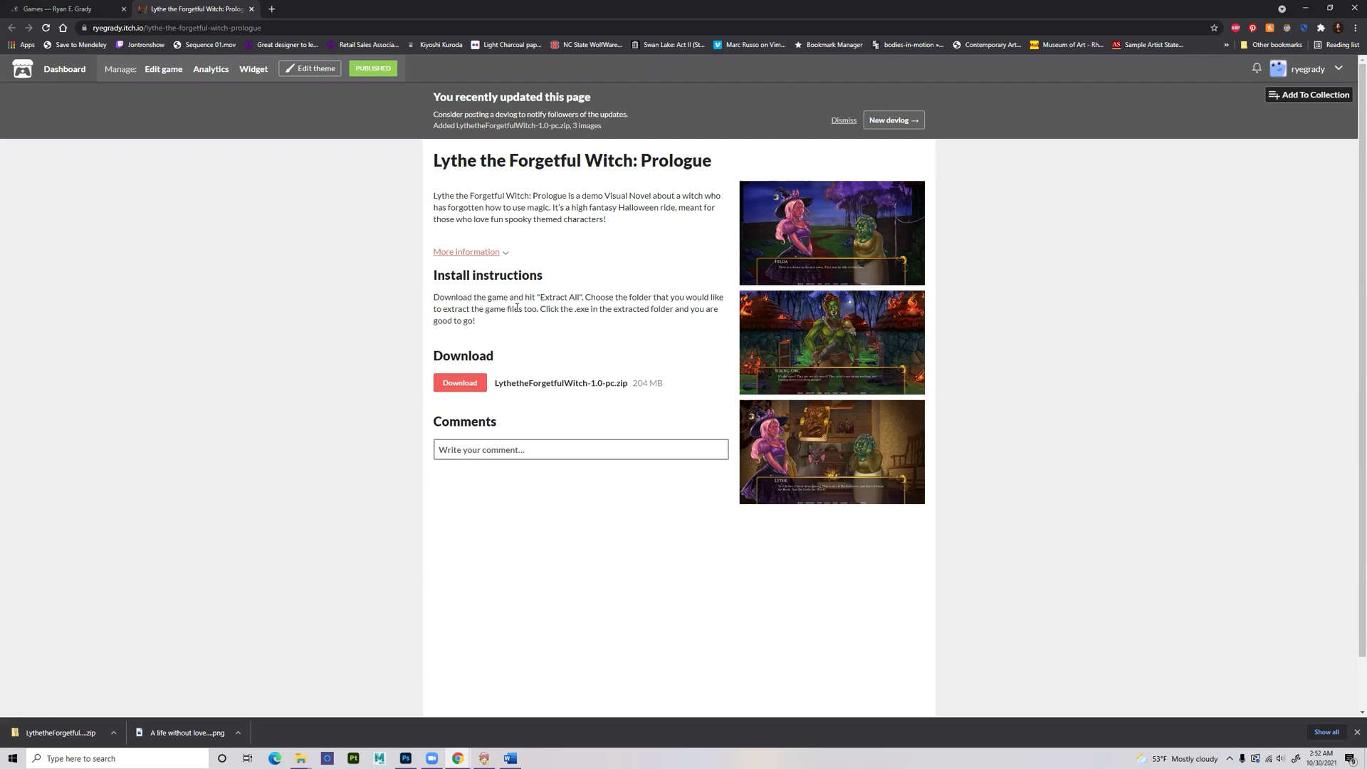
{"action": "left_click", "coordinate": [467, 384]}
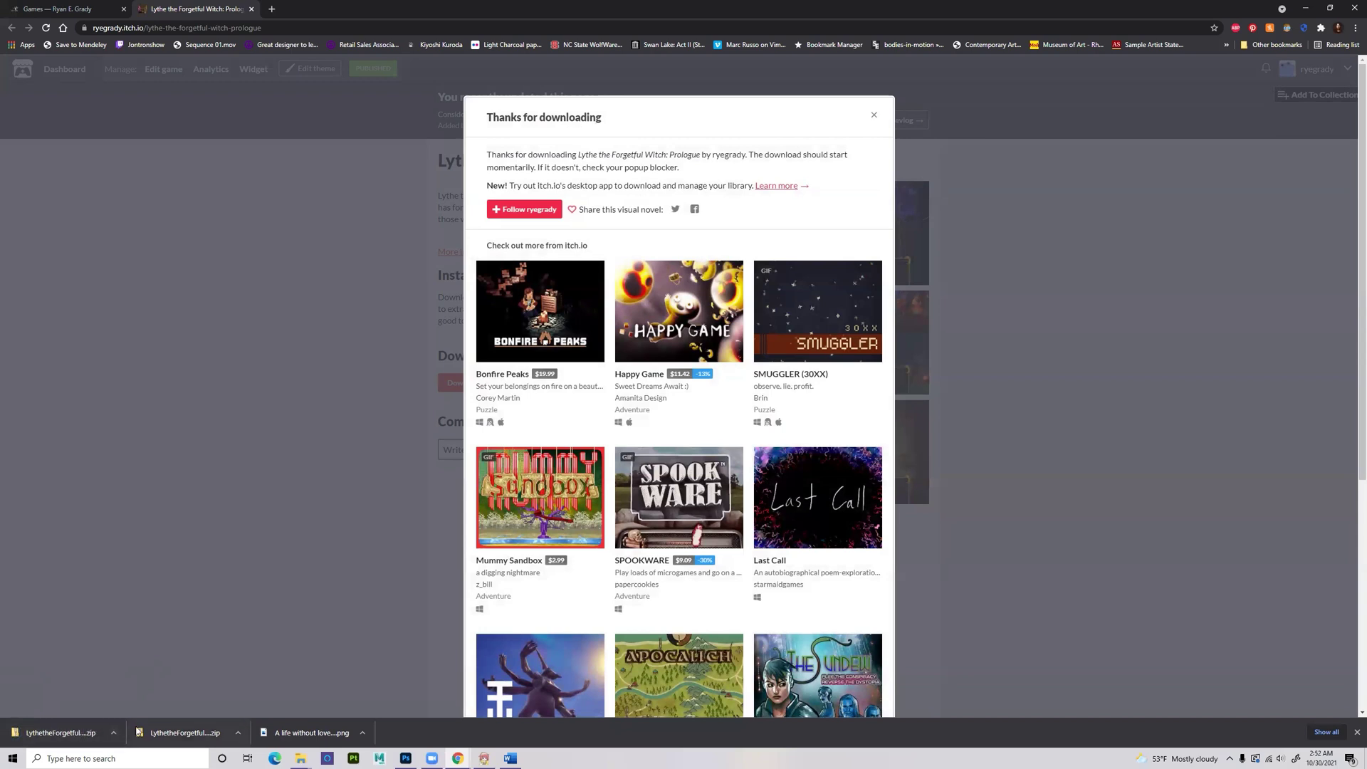
Open the downloaded LythetheForgetfulWitch-1.0-pc.zip from Chrome's download bar
{"action": "left_click", "coordinate": [90, 732]}
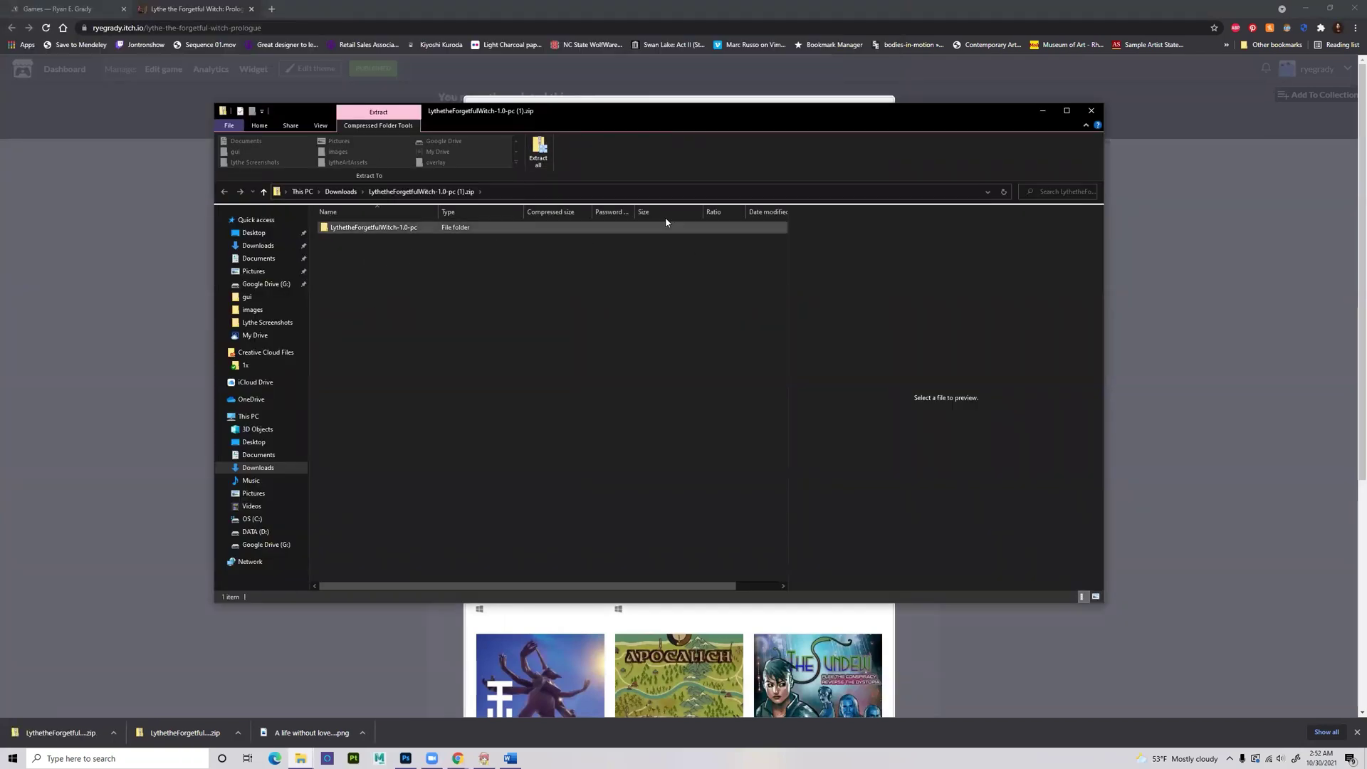
Extract all of the zip's contents into D:\Downloads
{"action": "left_click", "coordinate": [539, 155]}
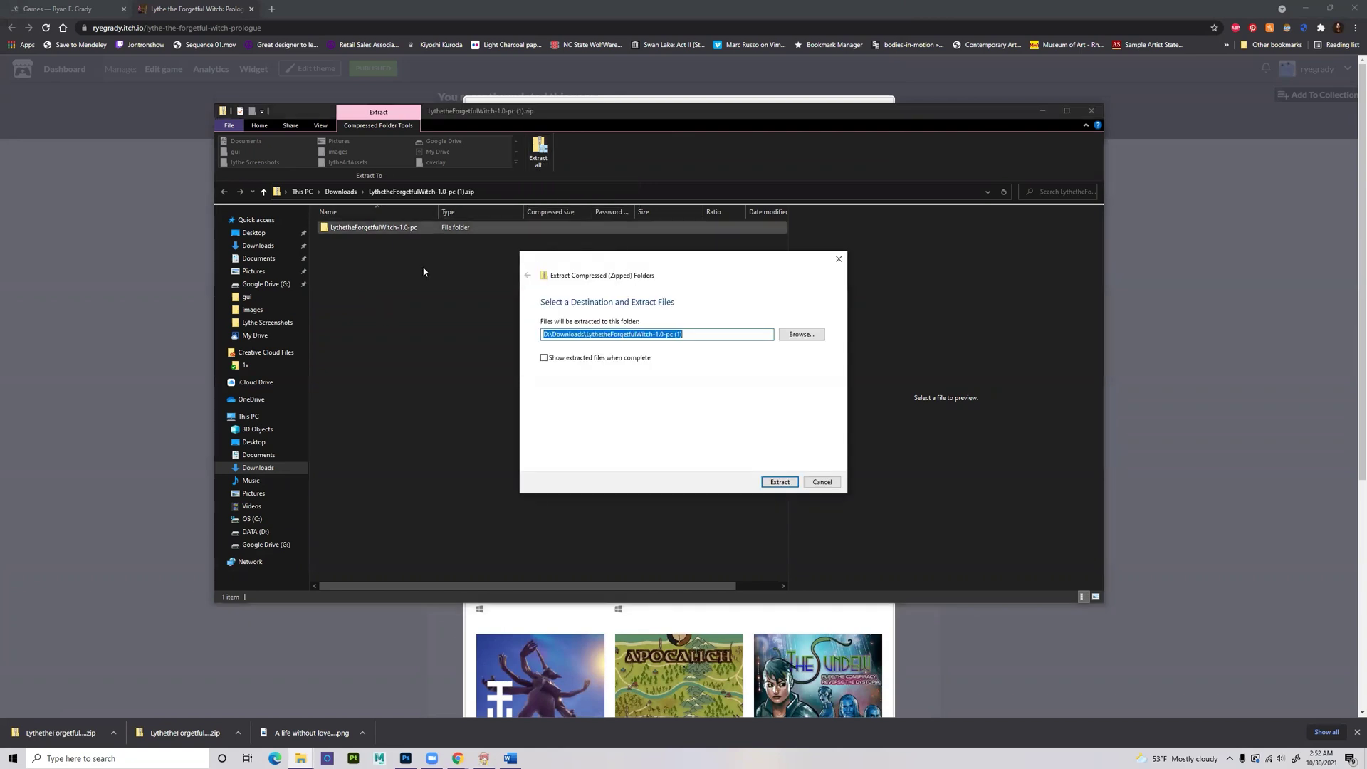
{"action": "left_click", "coordinate": [799, 335]}
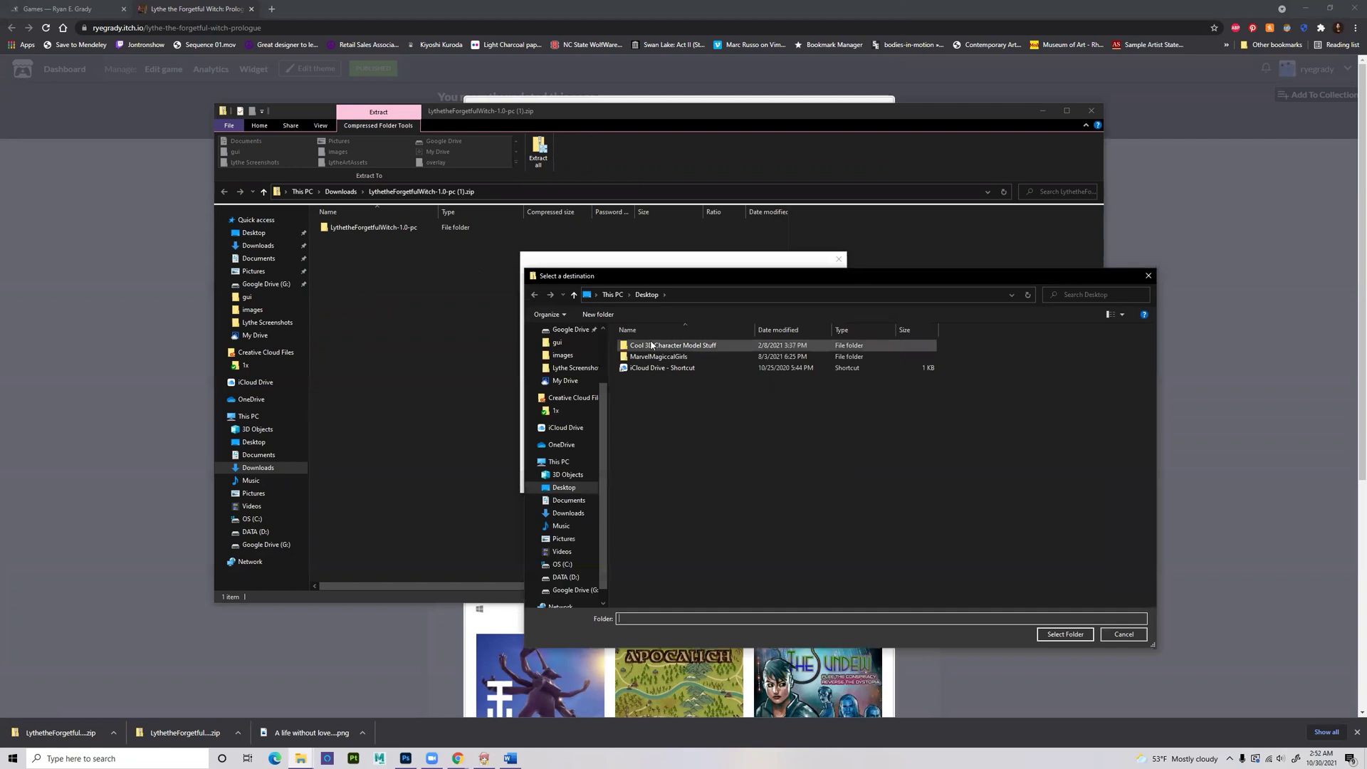
{"action": "left_click", "coordinate": [567, 514]}
{"action": "left_click", "coordinate": [1065, 635]}
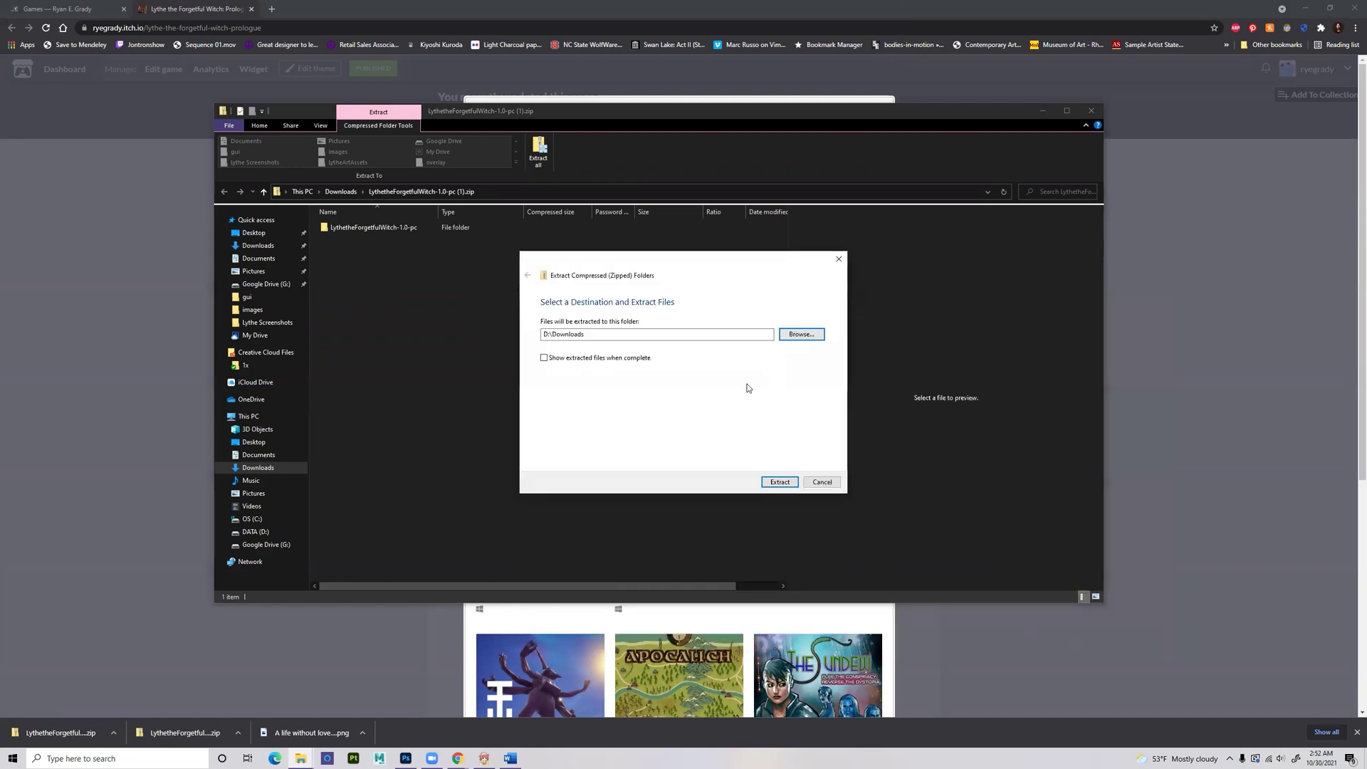
{"action": "left_click", "coordinate": [781, 484]}
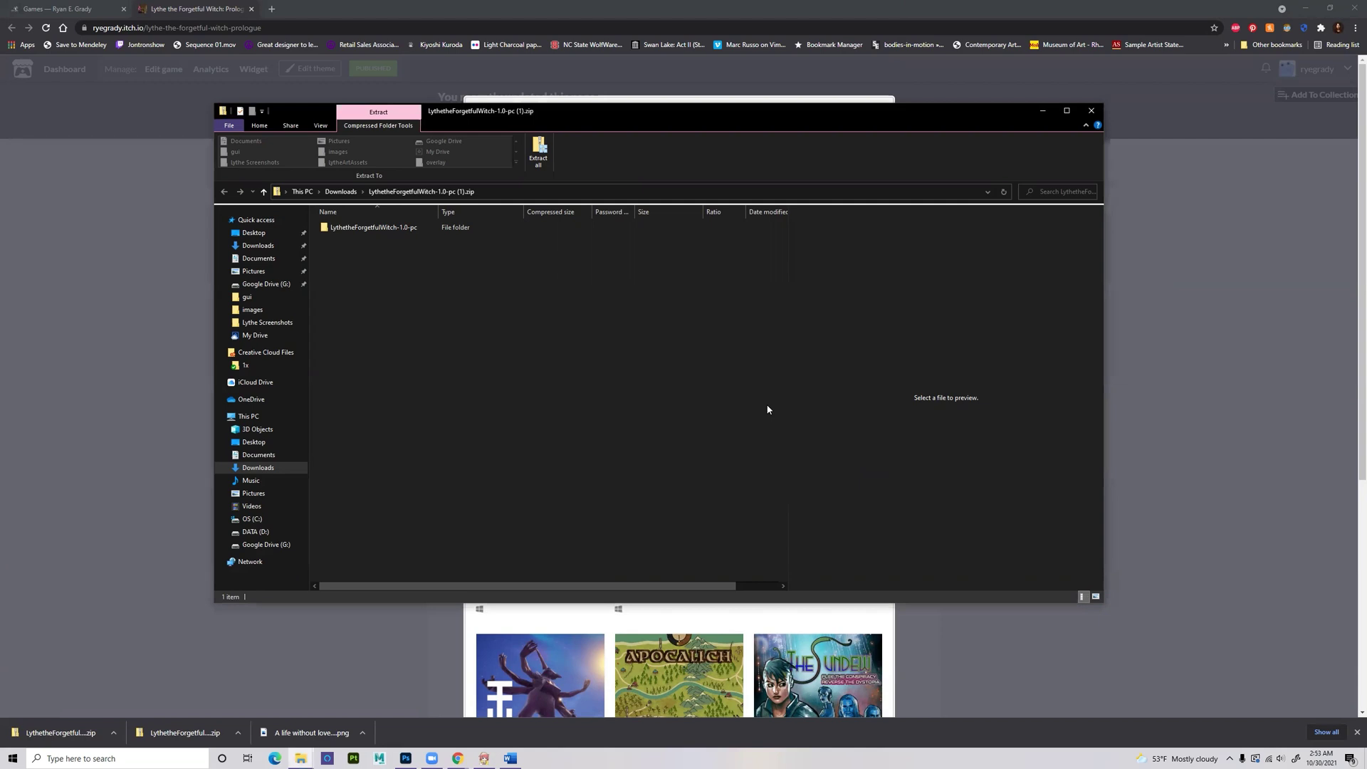
Return to Downloads and open the extracted LythetheForgetfulWitch-1.0-pc folder
{"action": "left_click", "coordinate": [340, 192]}
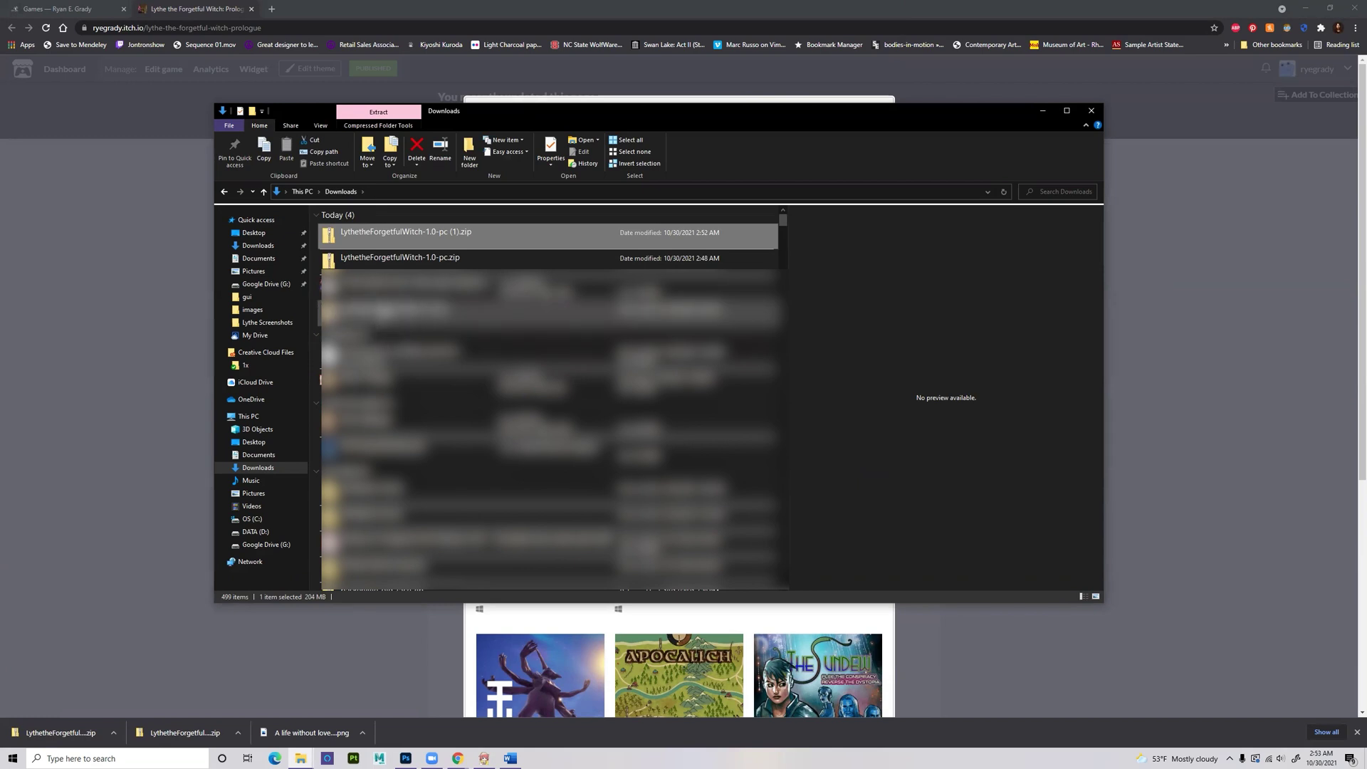
{"action": "double_click", "coordinate": [385, 312]}
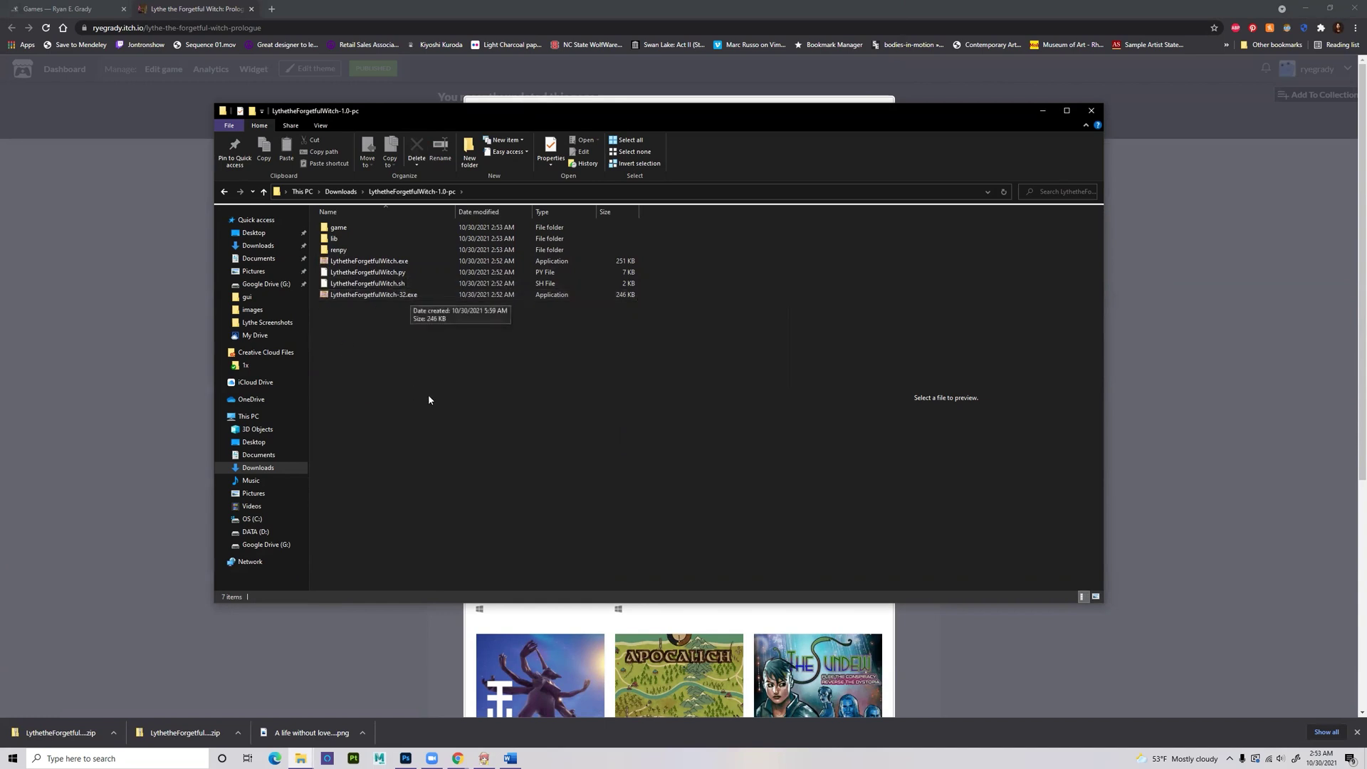
Launch LythetheForgetfulWitch.exe, choosing More info then Run anyway in SmartScreen
{"action": "double_click", "coordinate": [374, 262]}
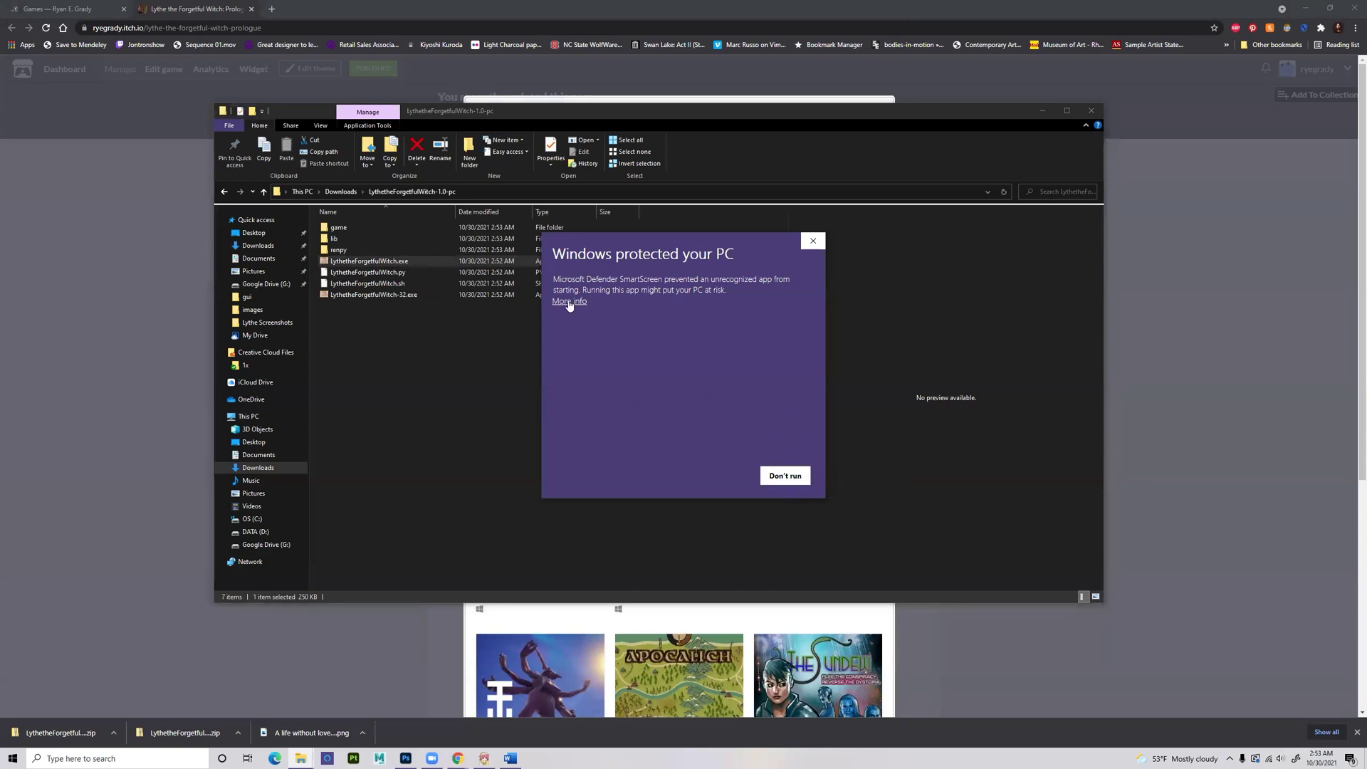
{"action": "left_click", "coordinate": [569, 302]}
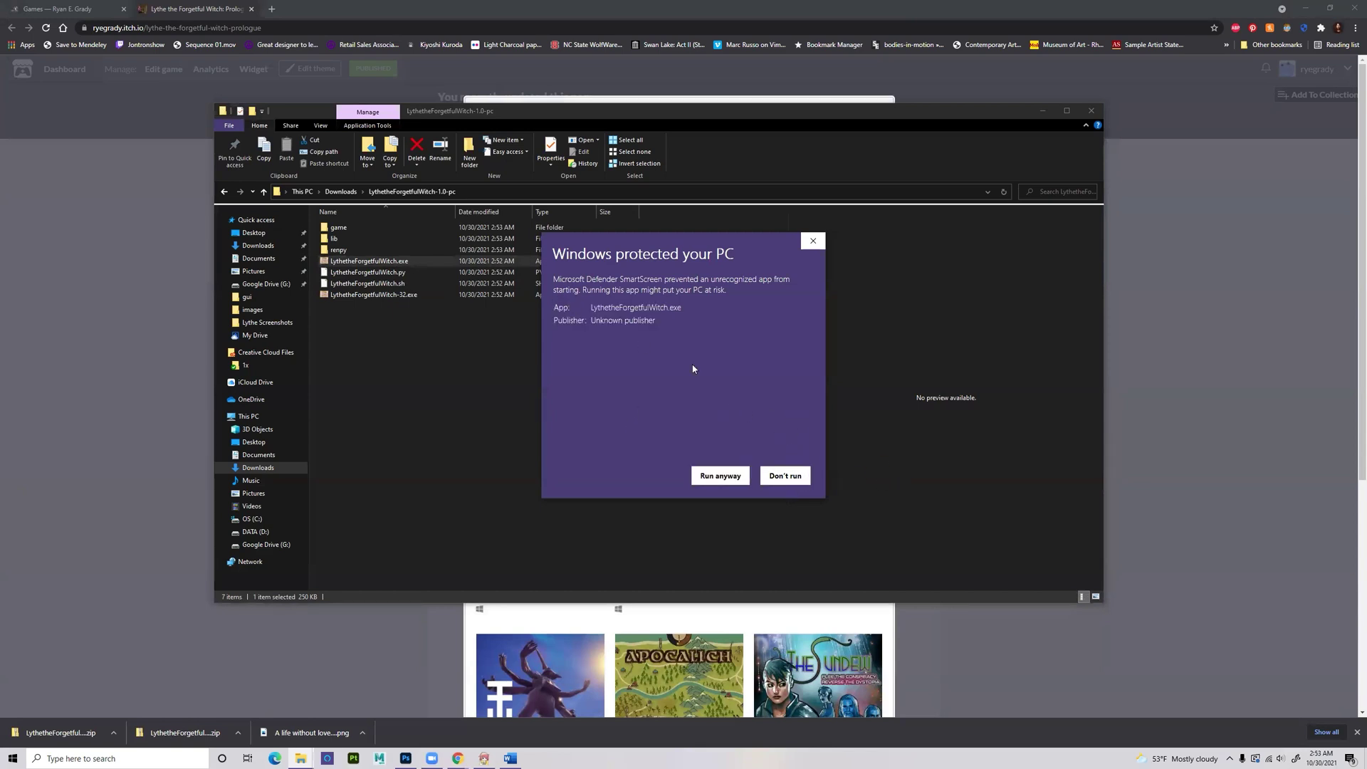
{"action": "left_click", "coordinate": [731, 477]}
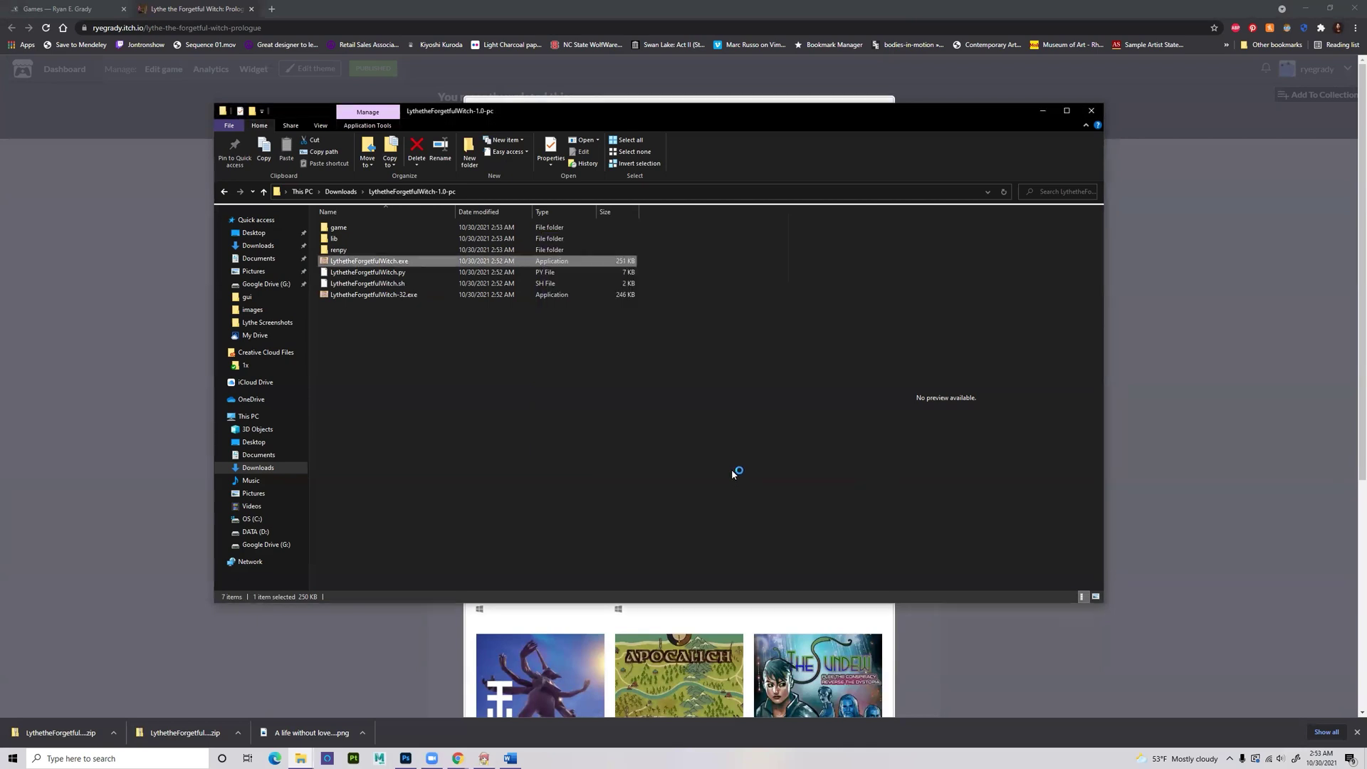